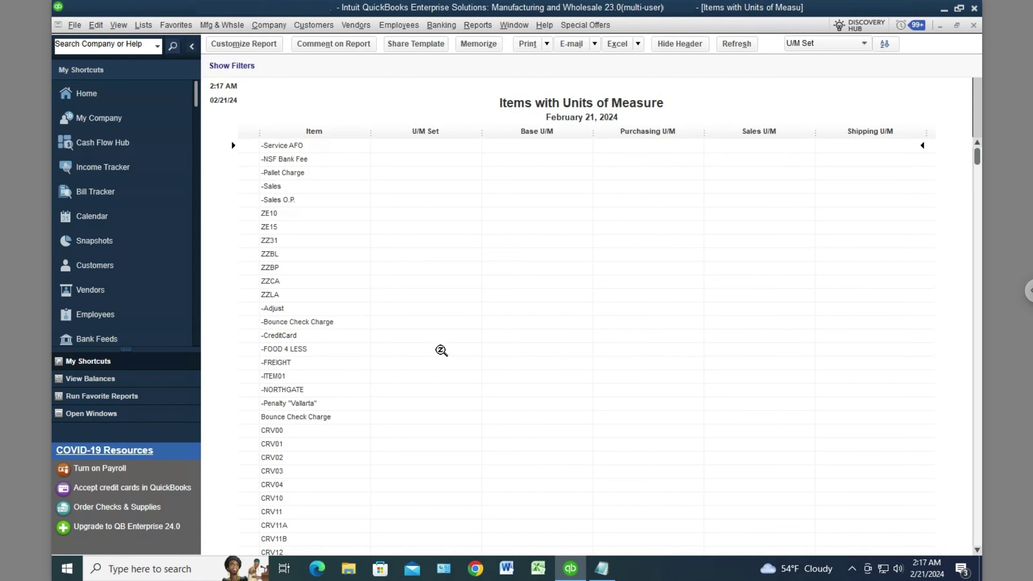
Export the Items with Units of Measure report with Excel > Create New Worksheet.
{"action": "scroll", "coordinate": [500, 332], "scroll_direction": "down", "scroll_amount": 8}
{"action": "scroll", "coordinate": [499, 331], "scroll_direction": "down", "scroll_amount": 5}
{"action": "scroll", "coordinate": [498, 330], "scroll_direction": "up", "scroll_amount": 10}
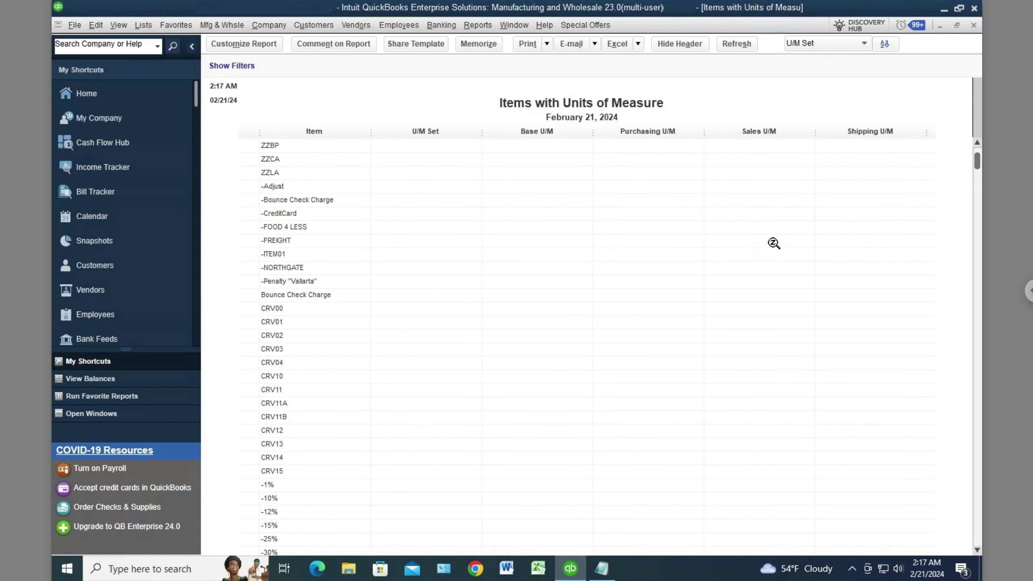
{"action": "left_click", "coordinate": [638, 44]}
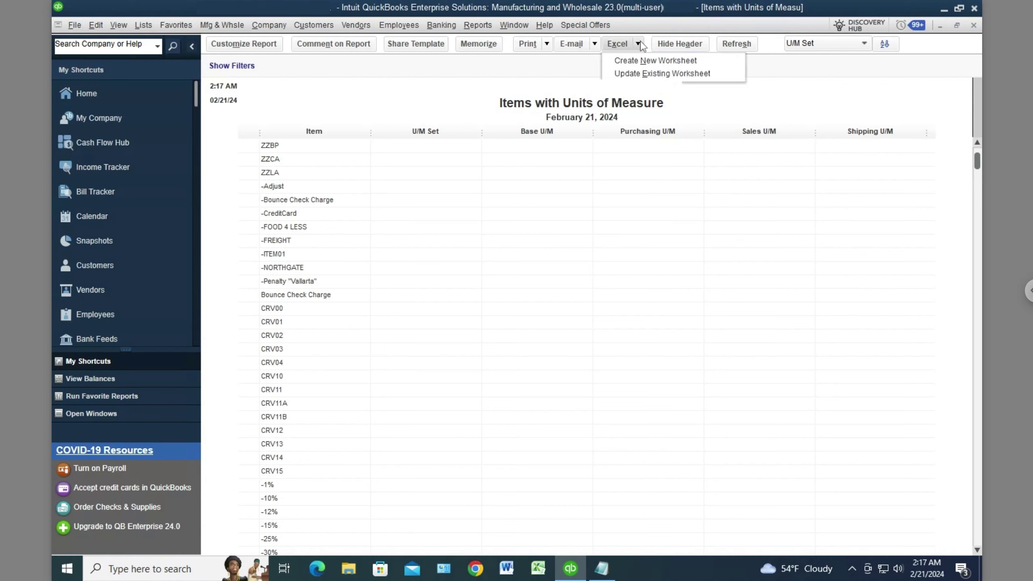
{"action": "left_click", "coordinate": [657, 61]}
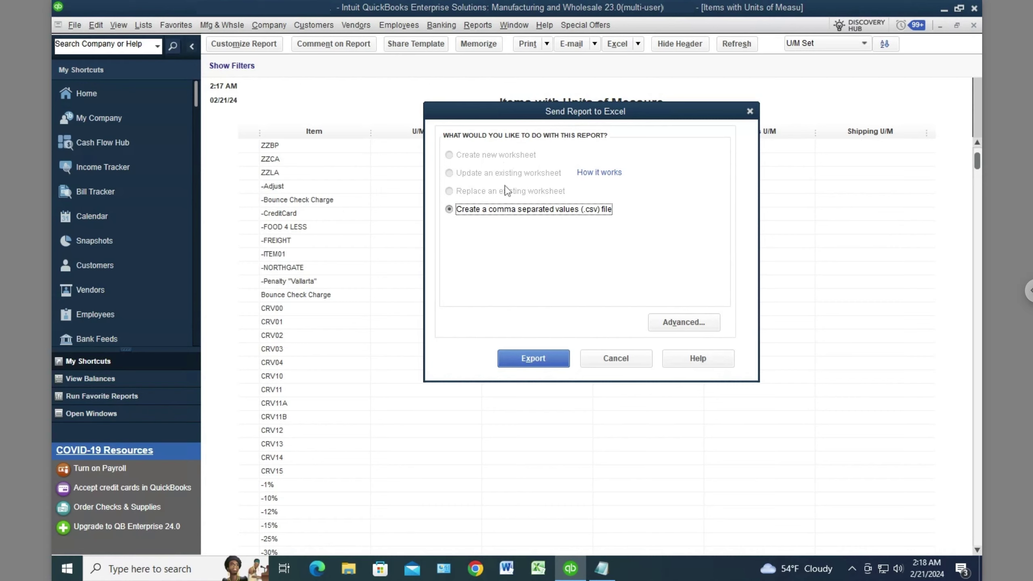
Review the Advanced Excel Options, accept them unchanged, then cancel the Send Report to Excel dialog.
{"action": "left_click", "coordinate": [686, 323]}
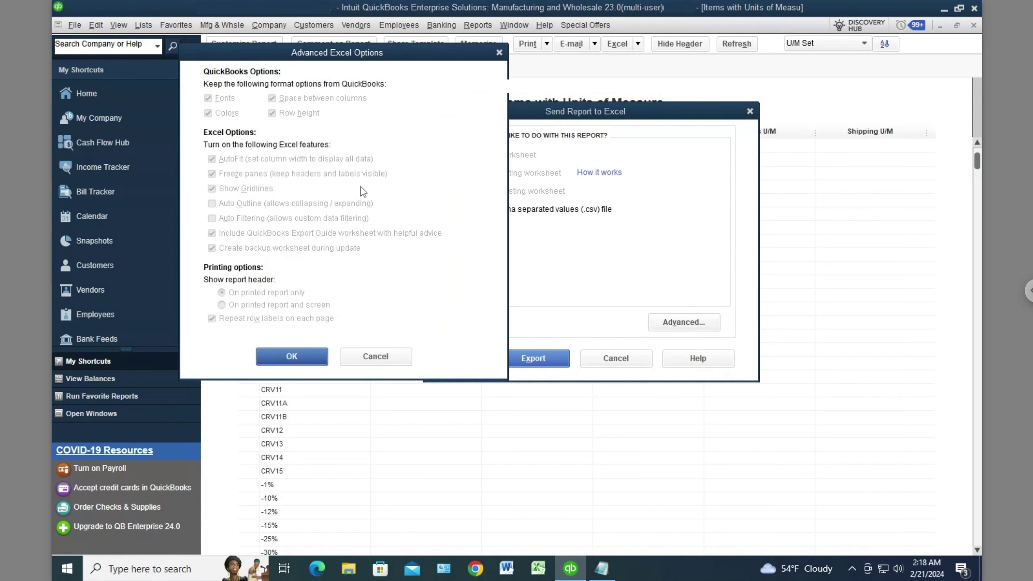
{"action": "left_click", "coordinate": [292, 356]}
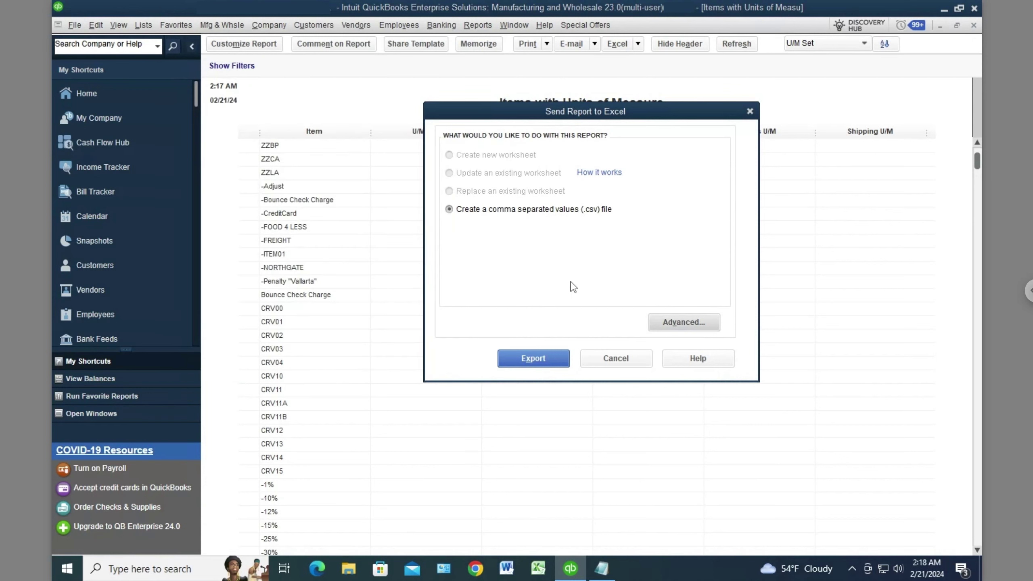
{"action": "left_click", "coordinate": [616, 358]}
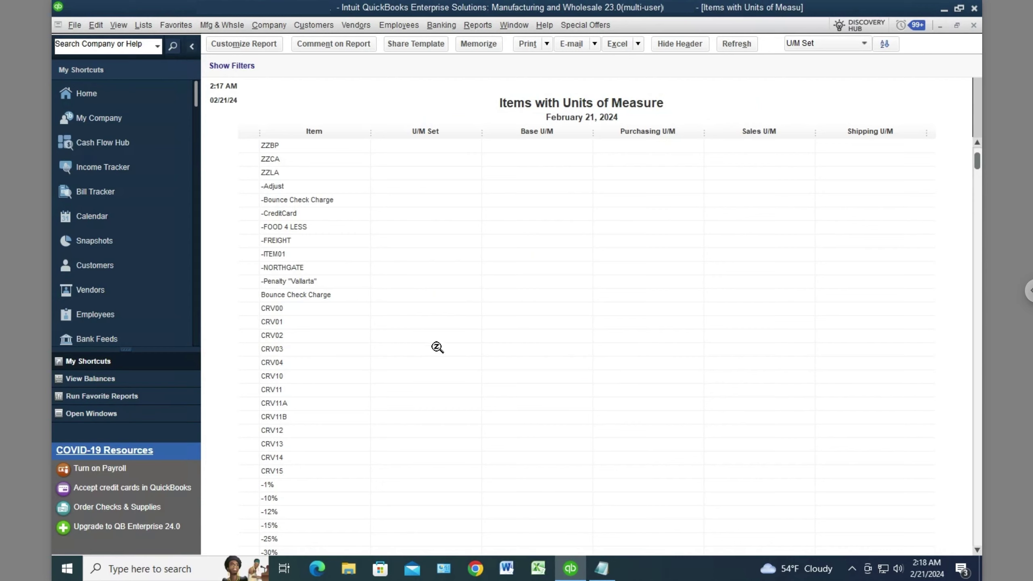
Exit QuickBooks with File > Exit and launch regedit from Windows search.
{"action": "left_click", "coordinate": [75, 25]}
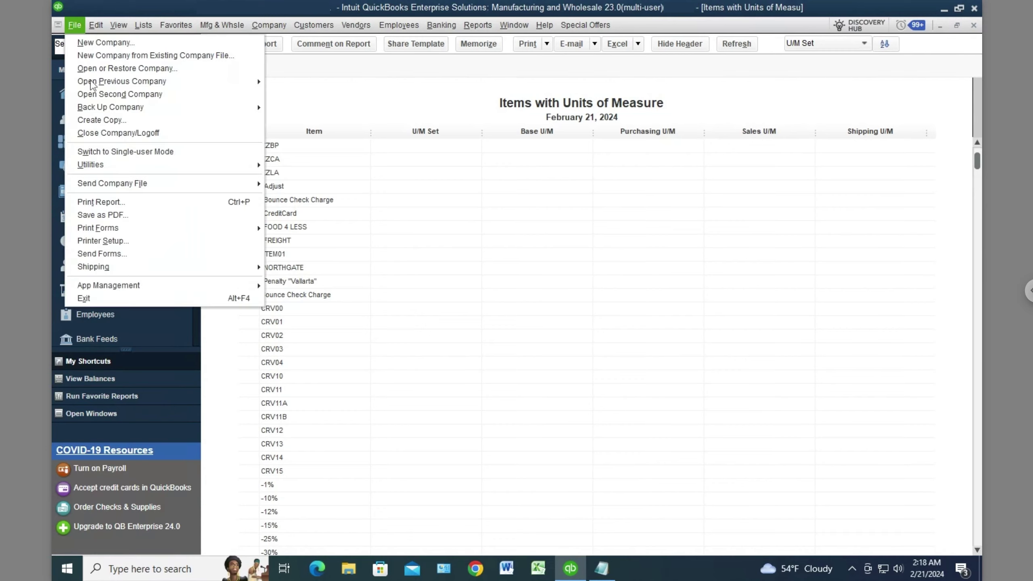
{"action": "left_click", "coordinate": [122, 298]}
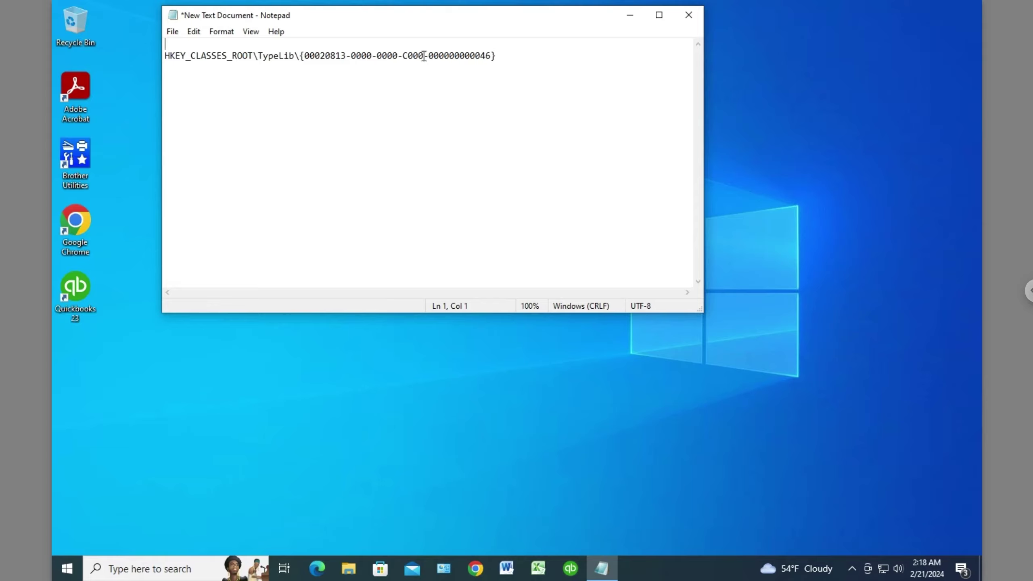
{"action": "left_click", "coordinate": [172, 571]}
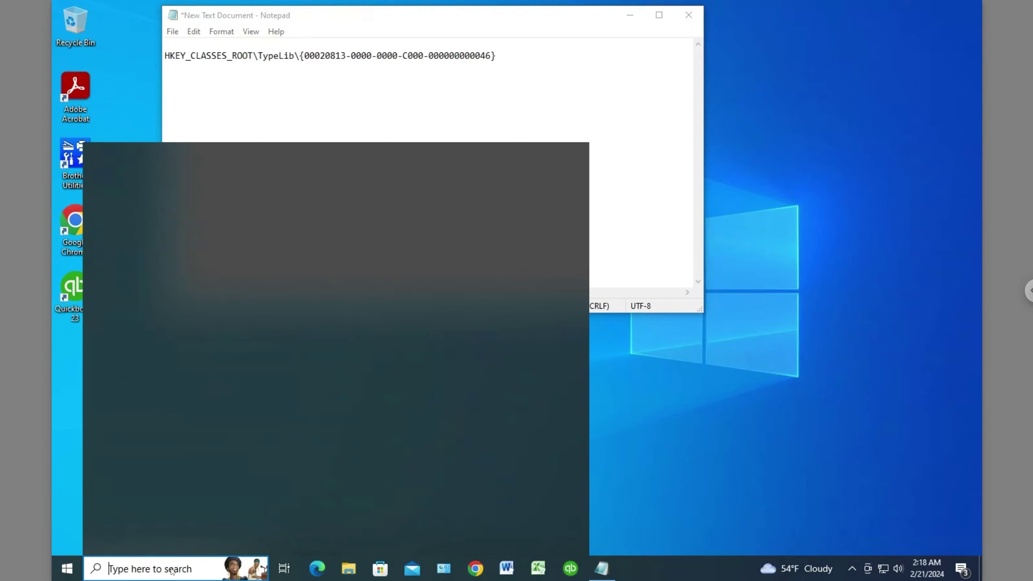
{"action": "type", "text": "regedit"}
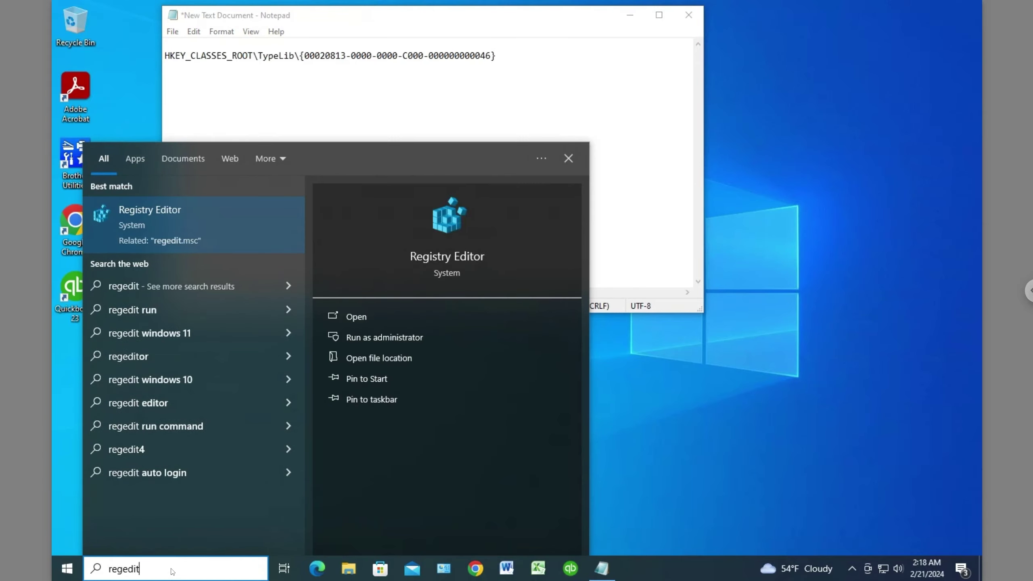
{"action": "key", "text": "Return"}
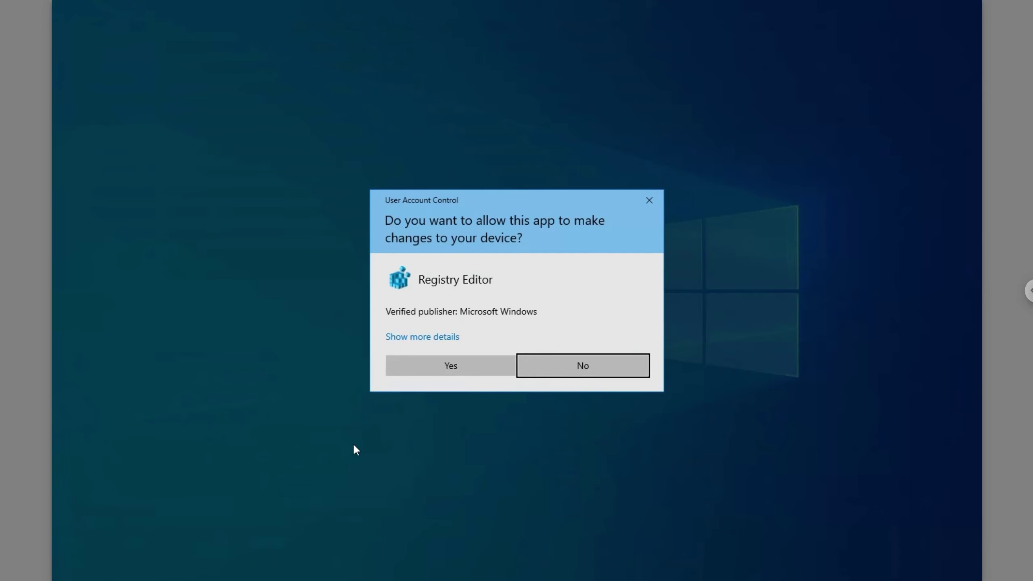
{"action": "left_click", "coordinate": [459, 365]}
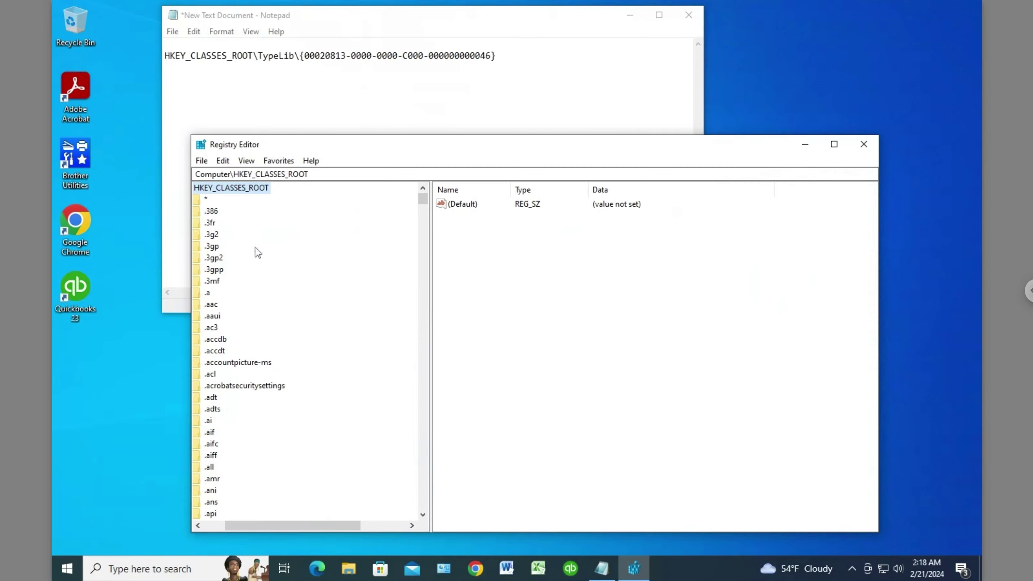
{"action": "scroll", "coordinate": [251, 270], "scroll_direction": "down", "scroll_amount": 3}
{"action": "scroll", "coordinate": [244, 270], "scroll_direction": "up", "scroll_amount": 3}
{"action": "key", "text": "t"}
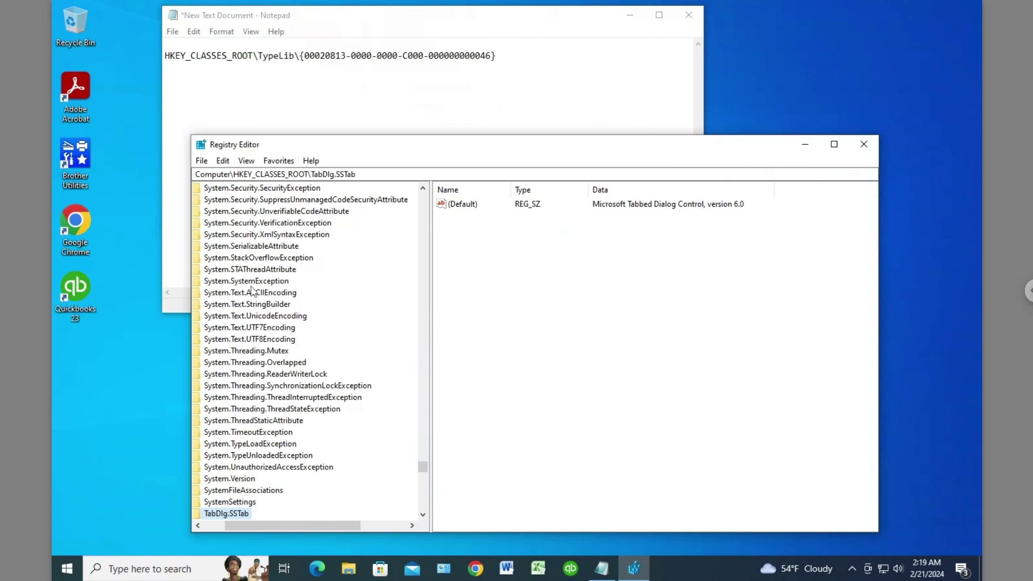
{"action": "key", "text": "y"}
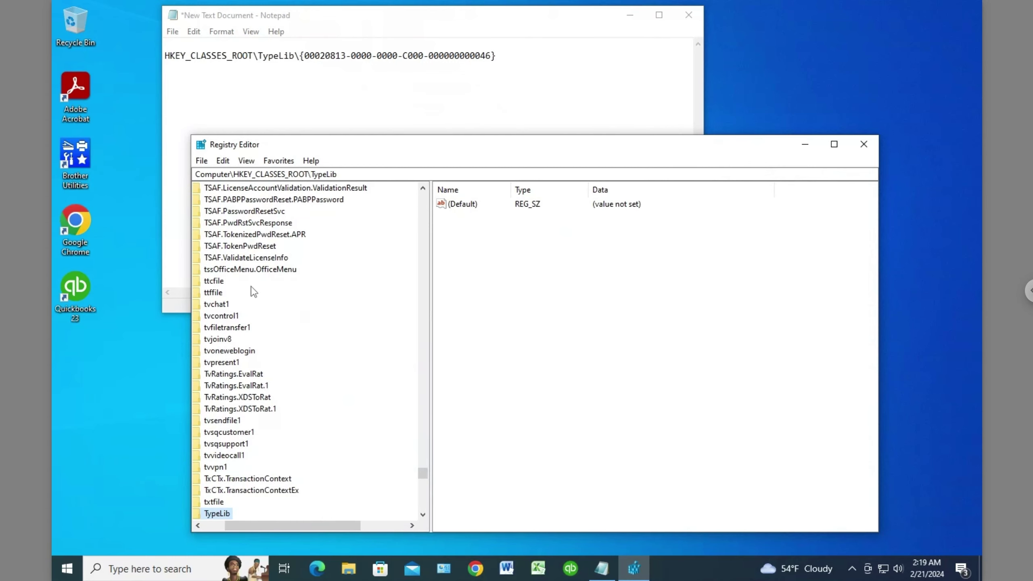
{"action": "double_click", "coordinate": [215, 514]}
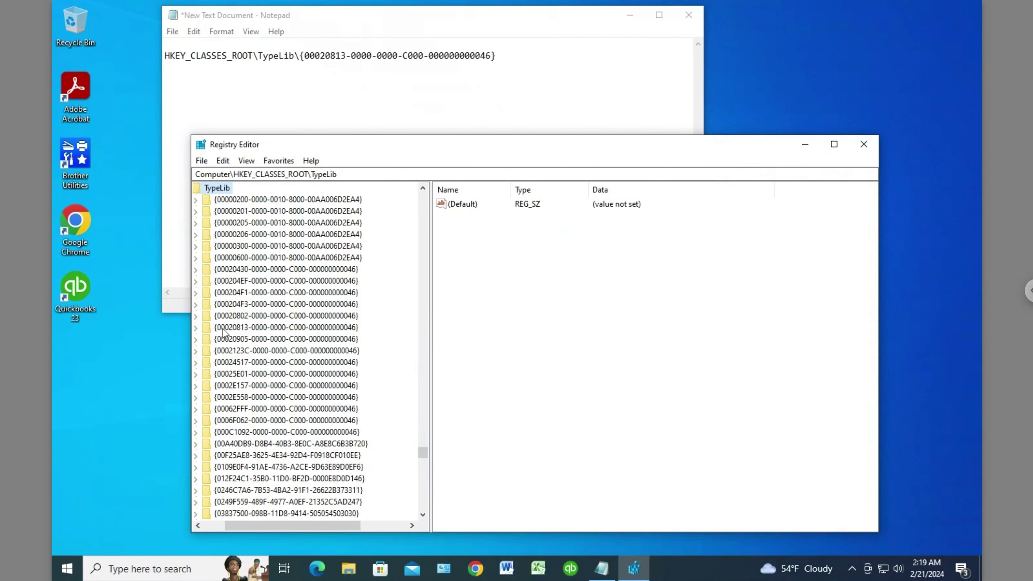
{"action": "left_click", "coordinate": [196, 328]}
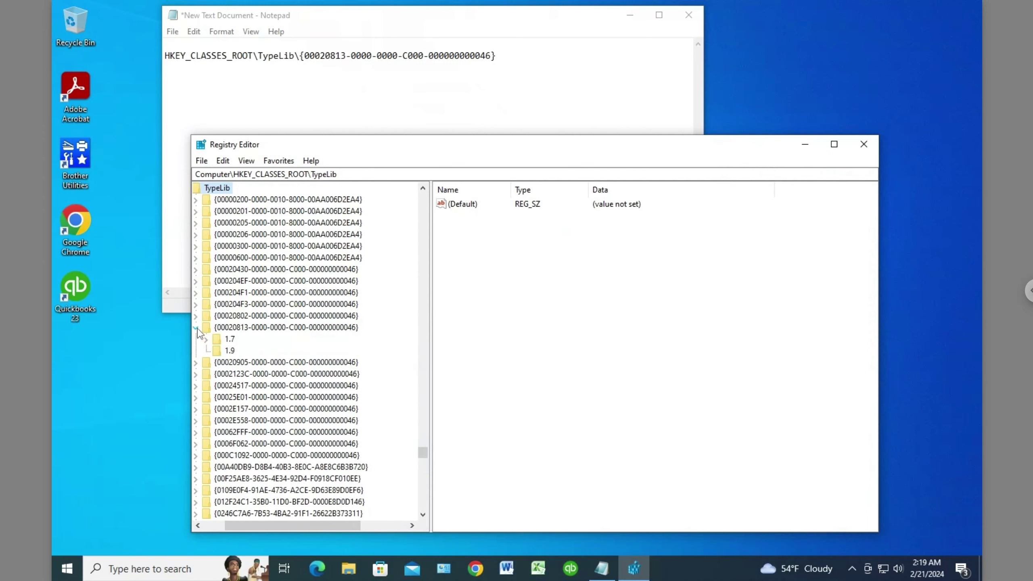
{"action": "left_click", "coordinate": [253, 328]}
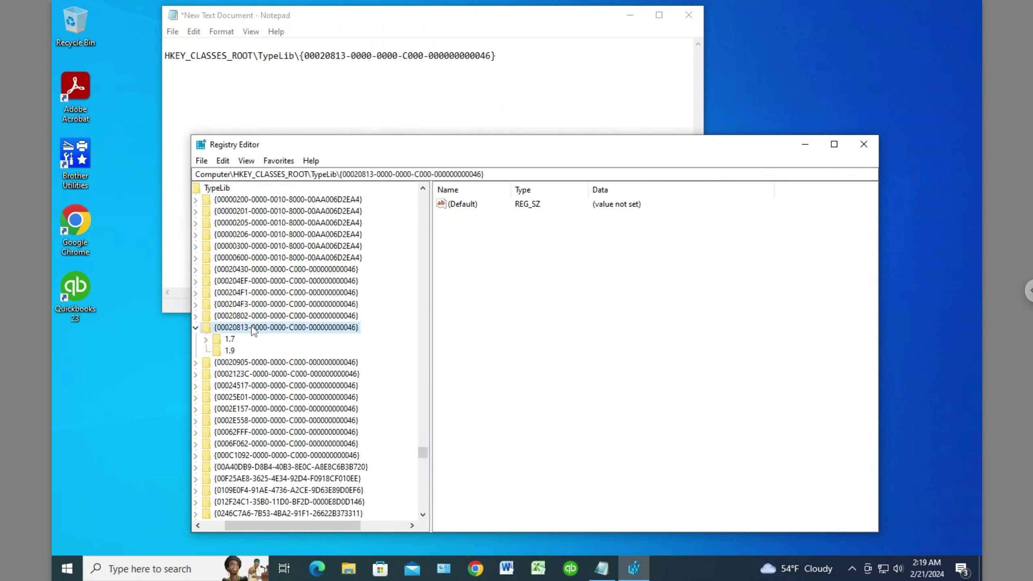
Select key 1.9 and start deleting it, but decline the confirmation and keep it.
{"action": "left_click", "coordinate": [219, 356]}
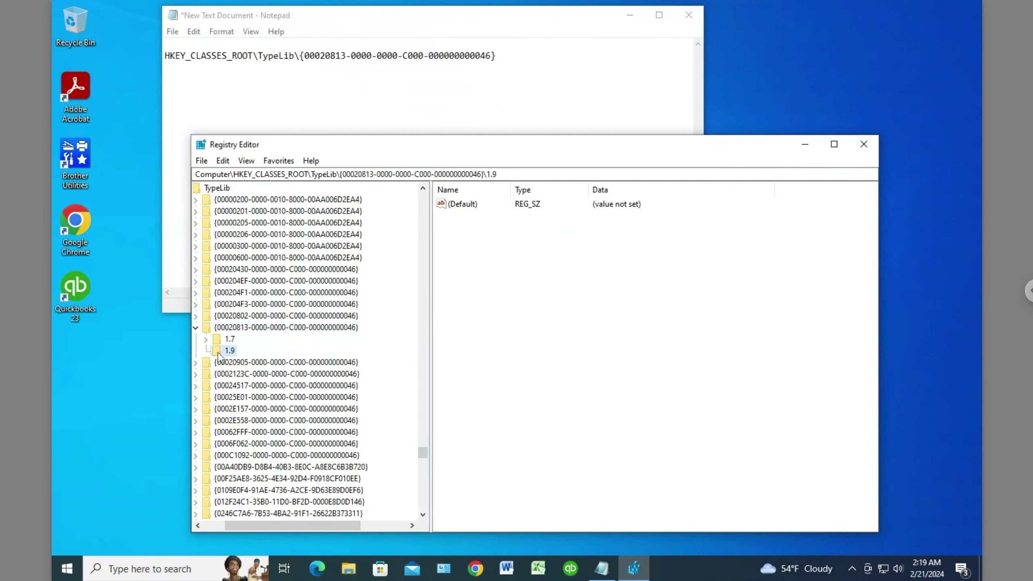
{"action": "right_click", "coordinate": [218, 353]}
{"action": "left_click", "coordinate": [249, 408]}
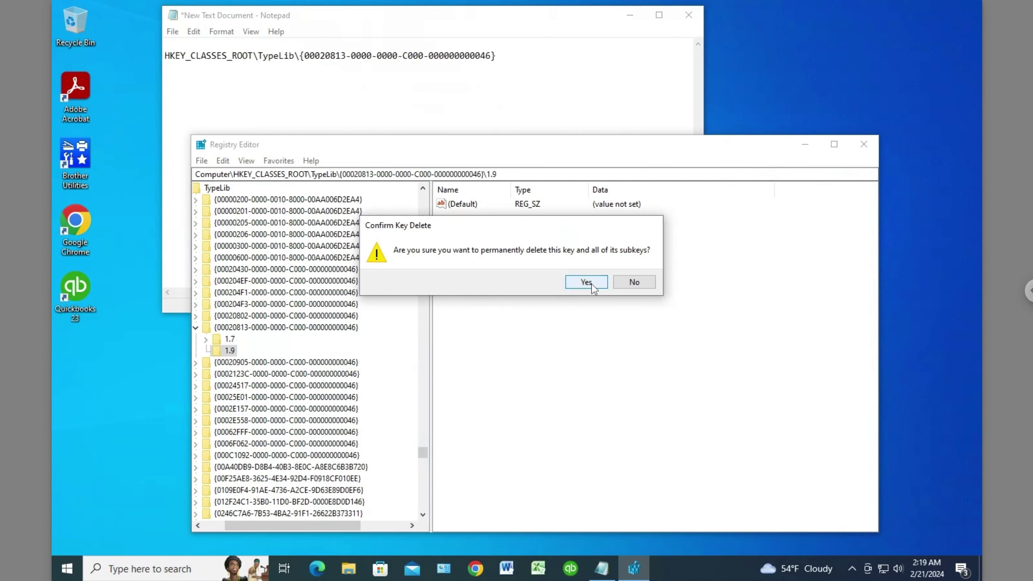
{"action": "left_click", "coordinate": [630, 283]}
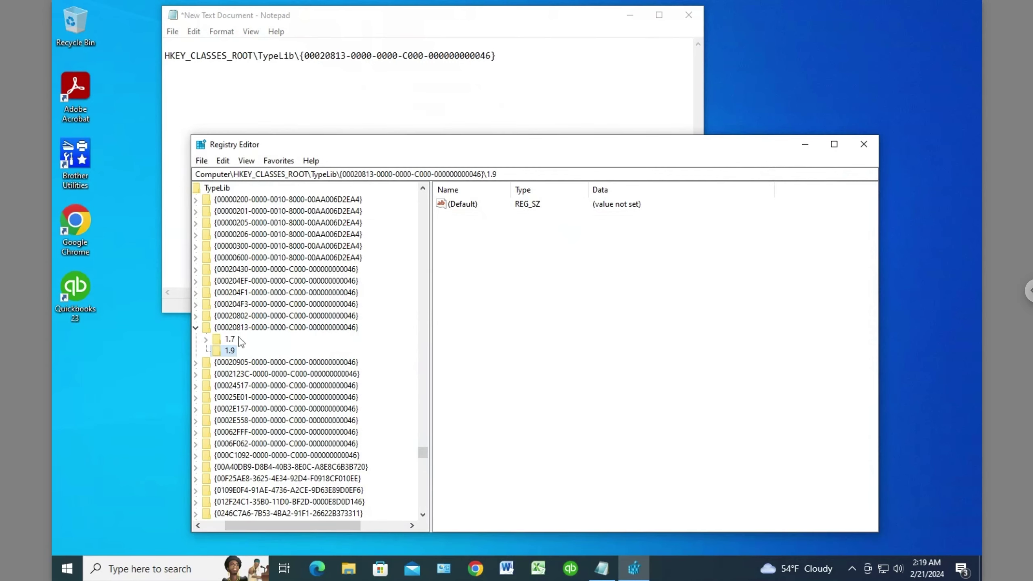
{"action": "left_click", "coordinate": [202, 161]}
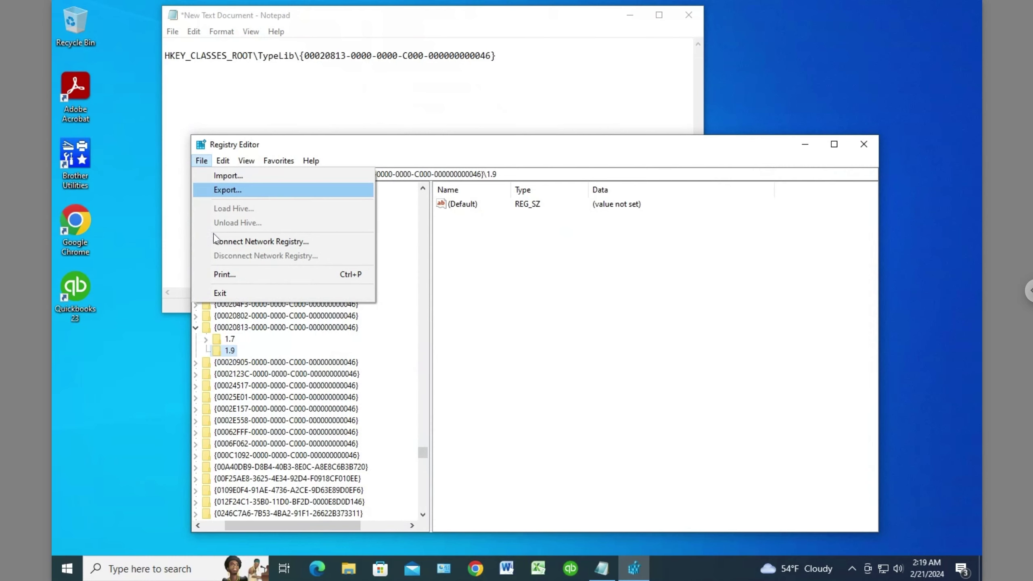
{"action": "left_click", "coordinate": [684, 267]}
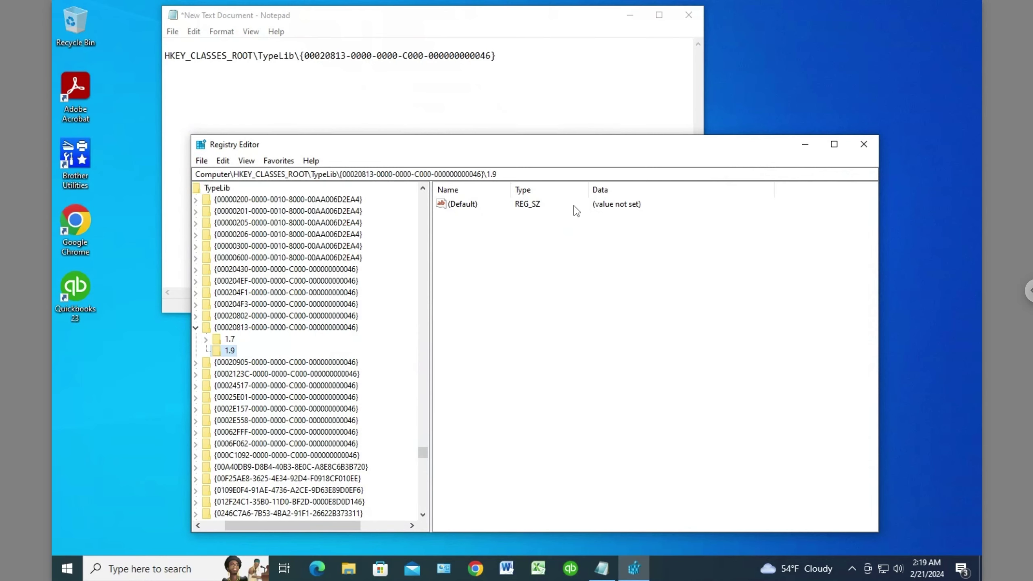
Delete the 1.9 key, confirm the permanent deletion, and close Registry Editor.
{"action": "right_click", "coordinate": [229, 351]}
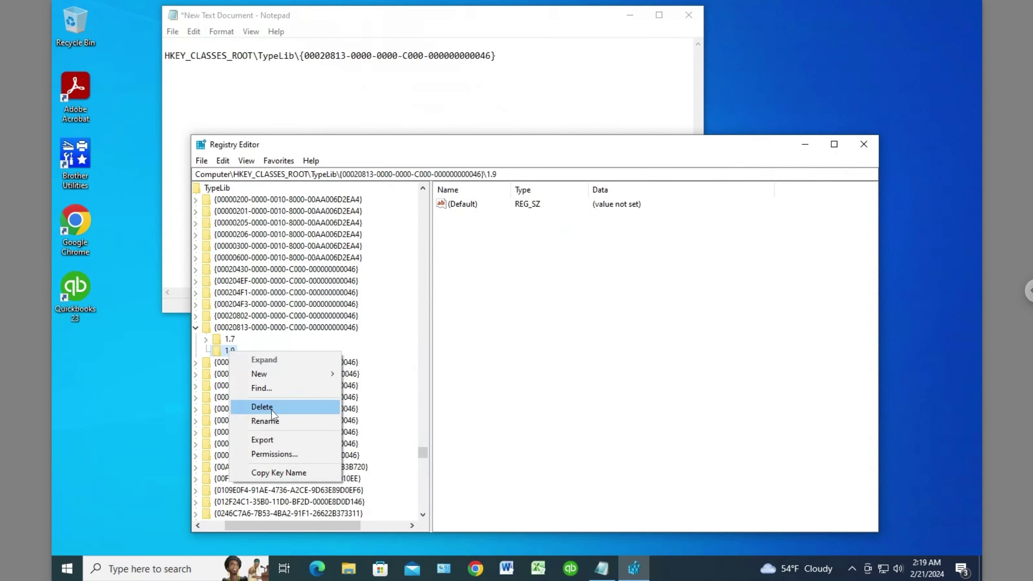
{"action": "left_click", "coordinate": [220, 355]}
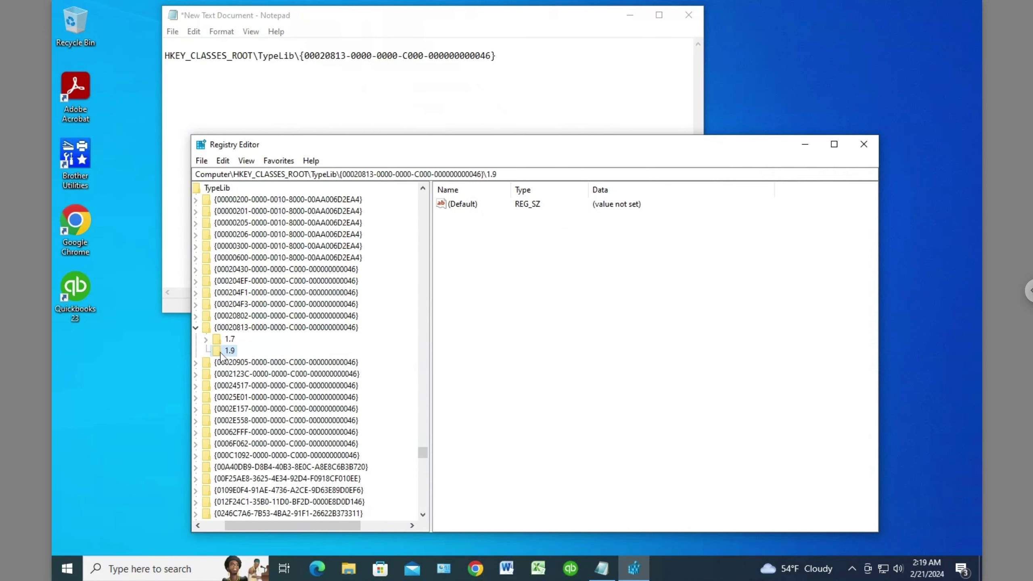
{"action": "right_click", "coordinate": [220, 355]}
{"action": "left_click", "coordinate": [262, 409]}
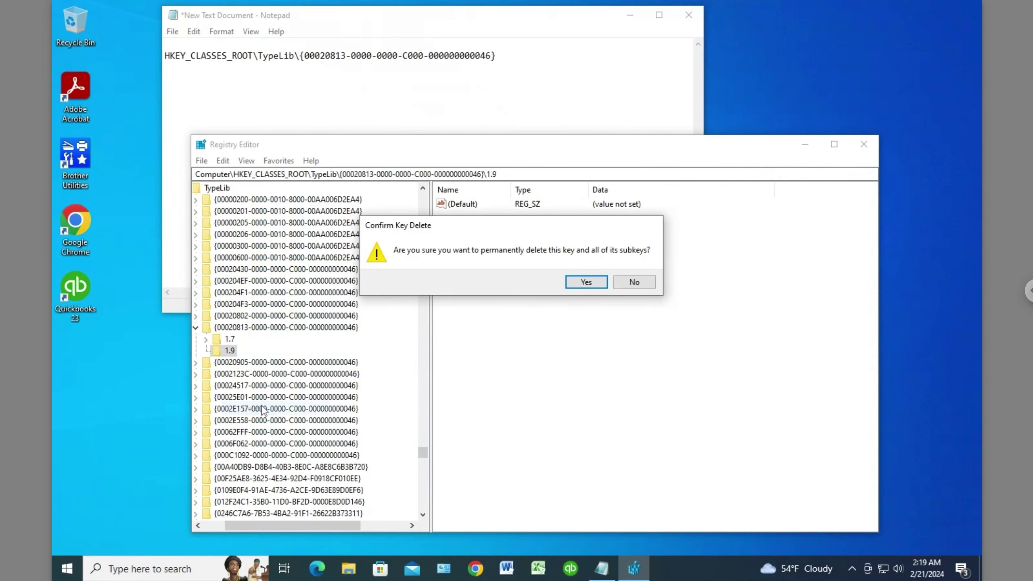
{"action": "left_click", "coordinate": [597, 282]}
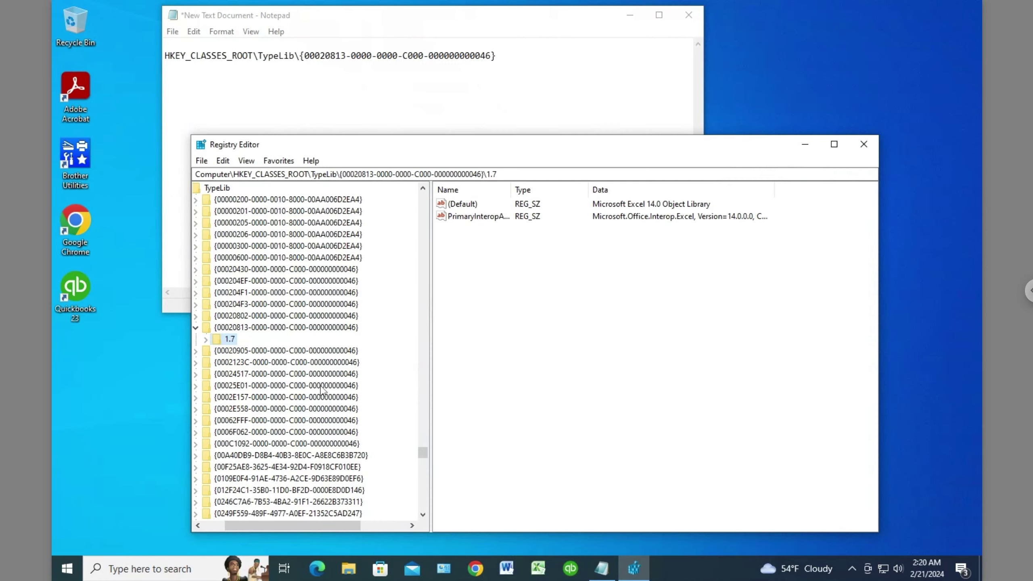
{"action": "left_click", "coordinate": [864, 146]}
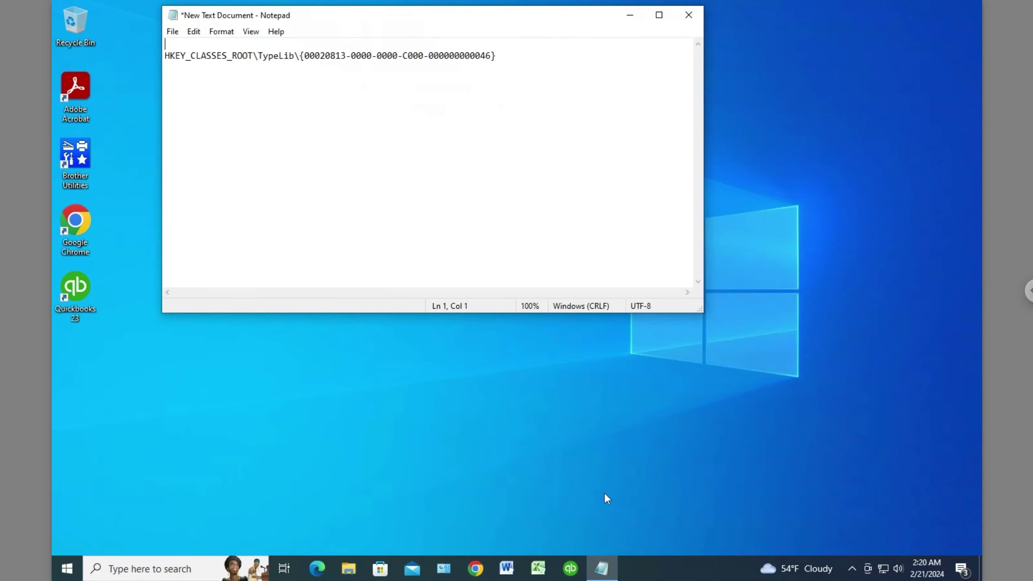
Switch back to QuickBooks from the taskbar.
{"action": "left_click", "coordinate": [576, 570]}
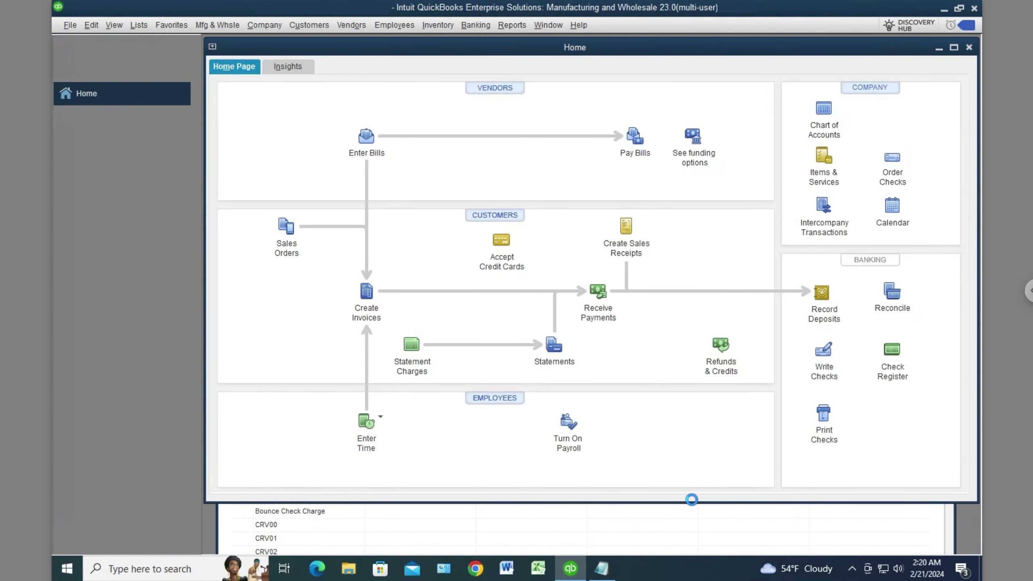
Send the Items with Units of Measure report to a new Excel worksheet, leaving advanced options unchanged.
{"action": "left_click", "coordinate": [665, 519]}
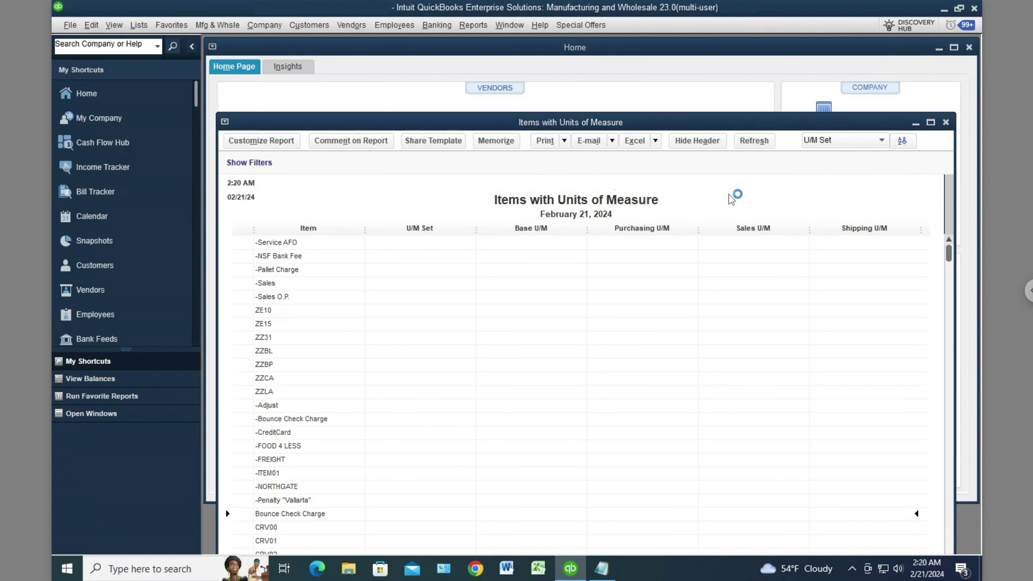
{"action": "left_click", "coordinate": [656, 141]}
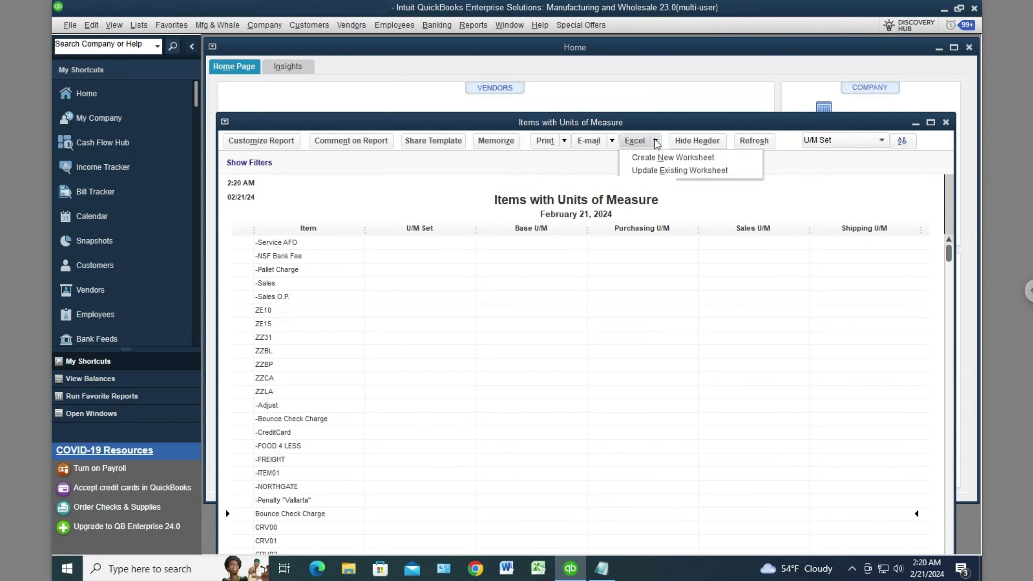
{"action": "left_click", "coordinate": [658, 161]}
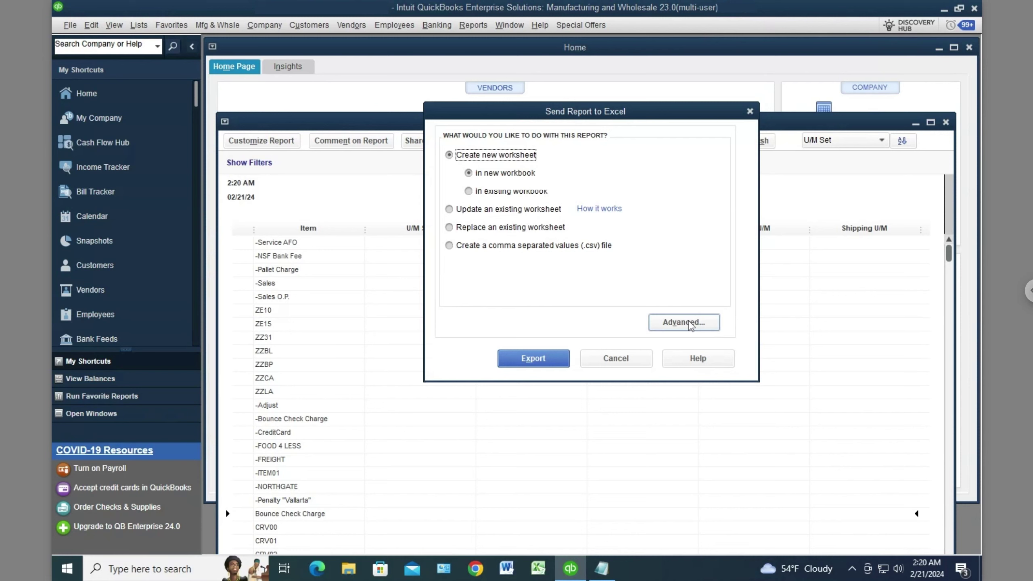
{"action": "left_click", "coordinate": [689, 321]}
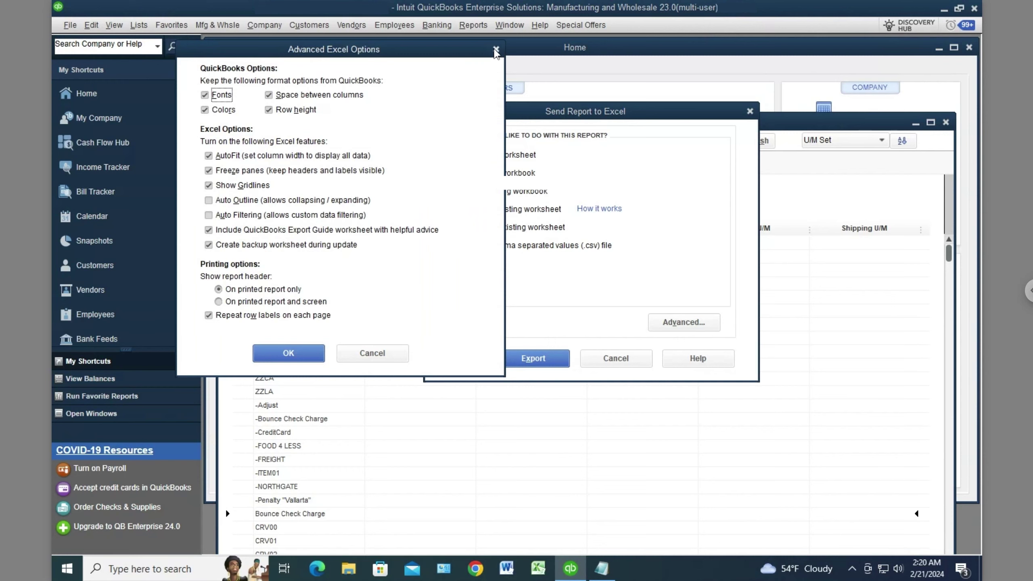
{"action": "left_click", "coordinate": [496, 50]}
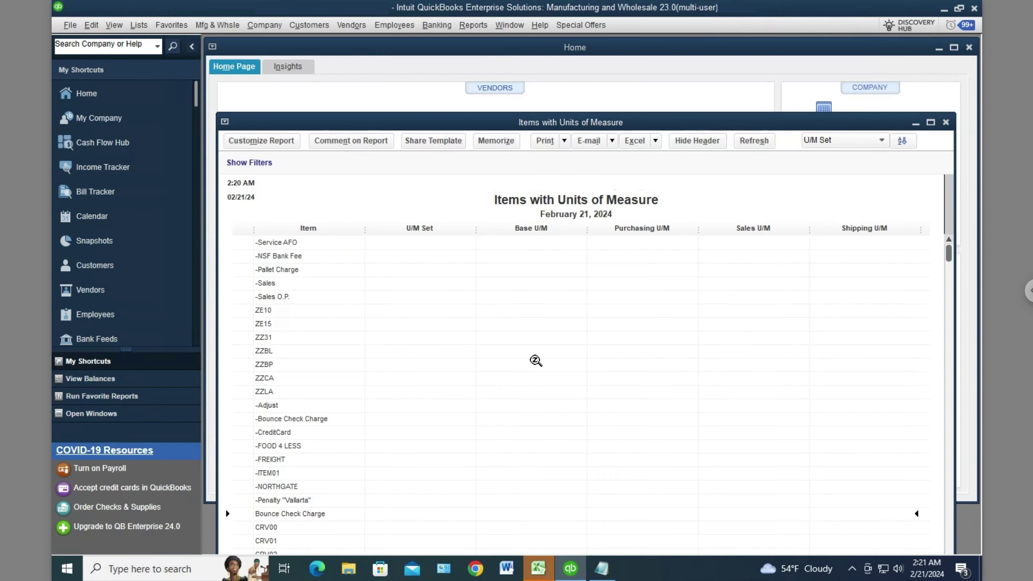
{"action": "left_click", "coordinate": [537, 569]}
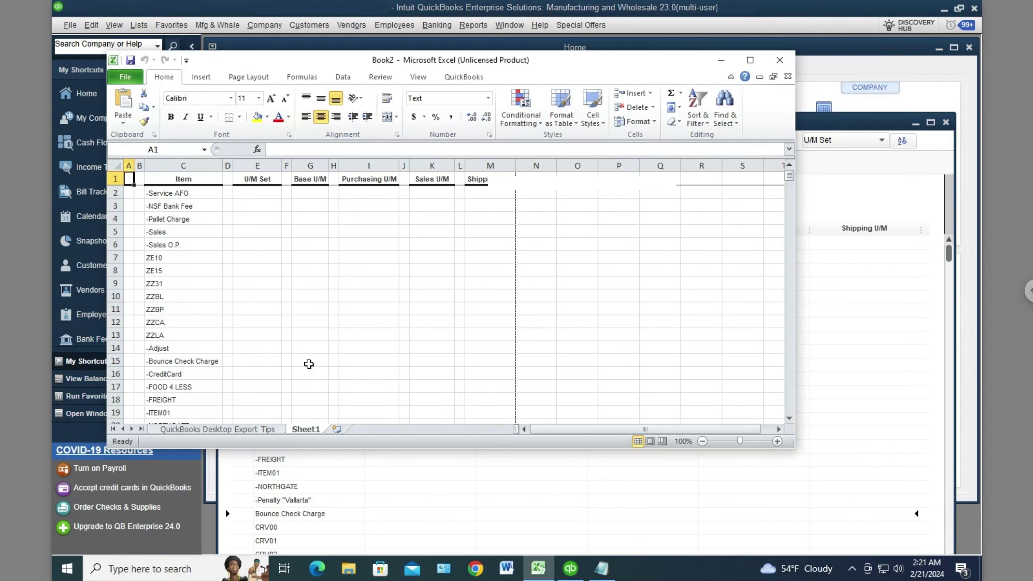
{"action": "scroll", "coordinate": [293, 291], "scroll_direction": "down", "scroll_amount": 2}
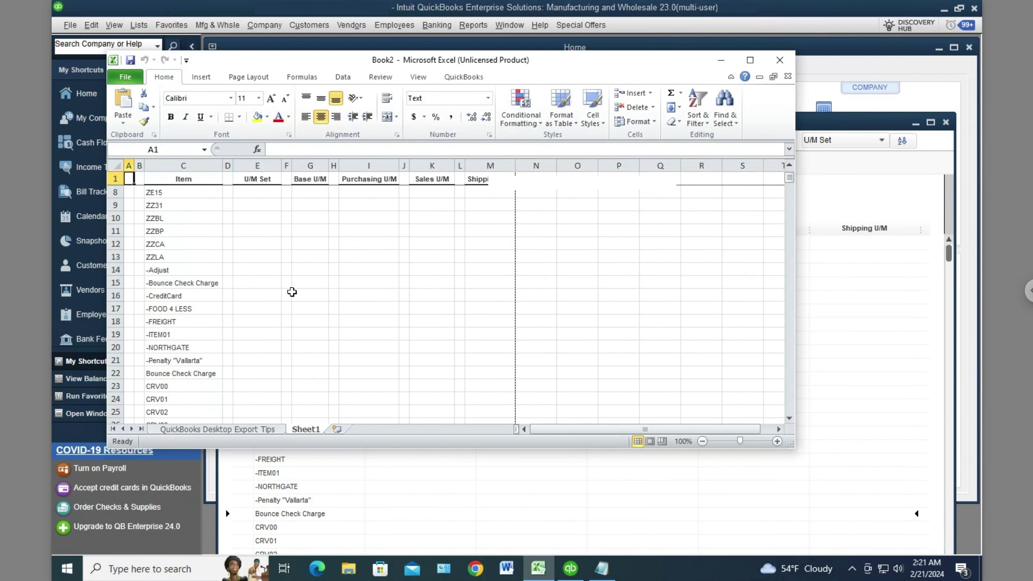
{"action": "scroll", "coordinate": [293, 290], "scroll_direction": "up", "scroll_amount": 2}
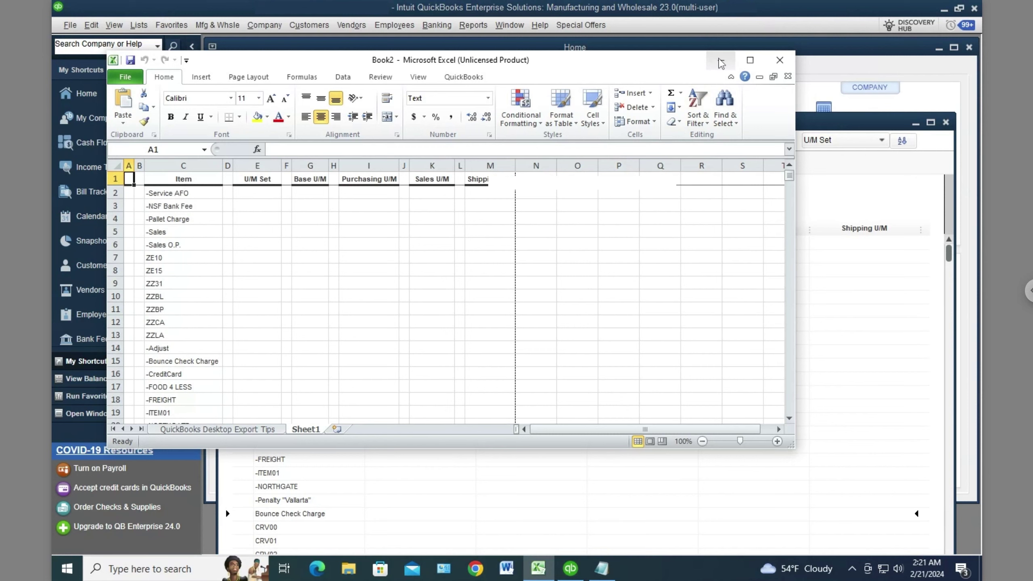
{"action": "left_click", "coordinate": [721, 63]}
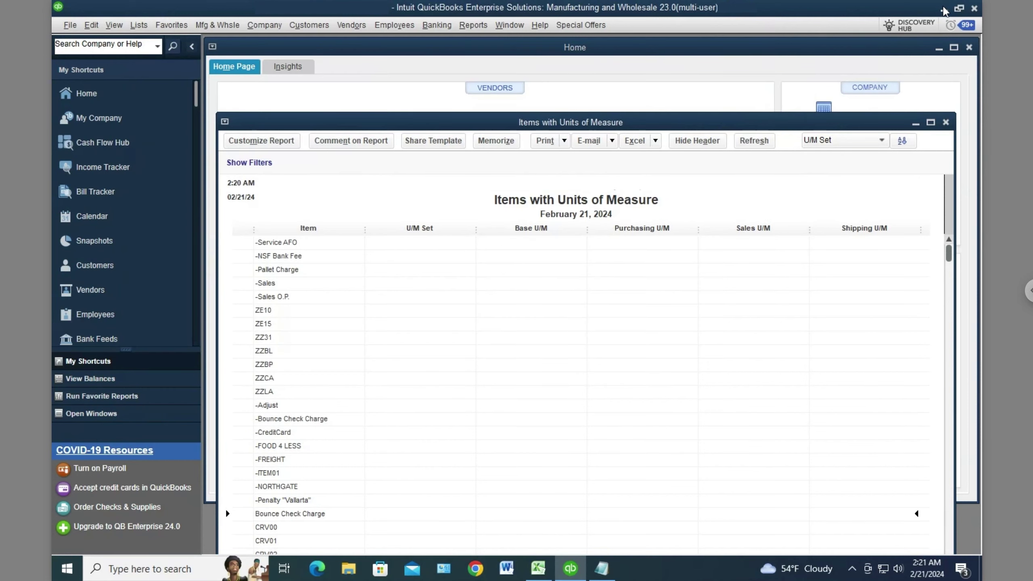
Move Notepad into view and add the line 'Delete folder 1.9' below the TypeLib path.
{"action": "left_click", "coordinate": [942, 9]}
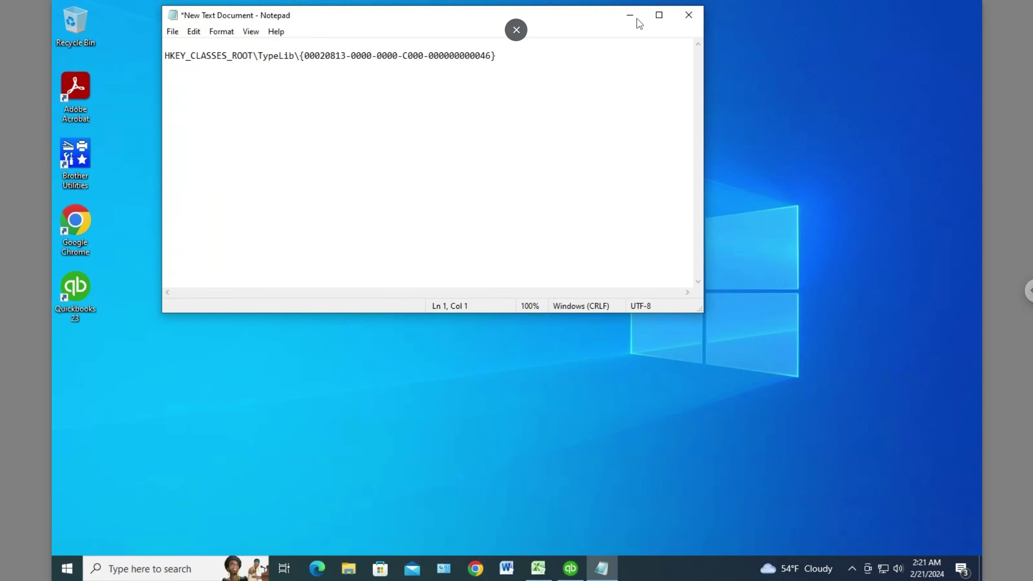
{"action": "left_click_drag", "start_coordinate": [576, 16], "coordinate": [523, 111]}
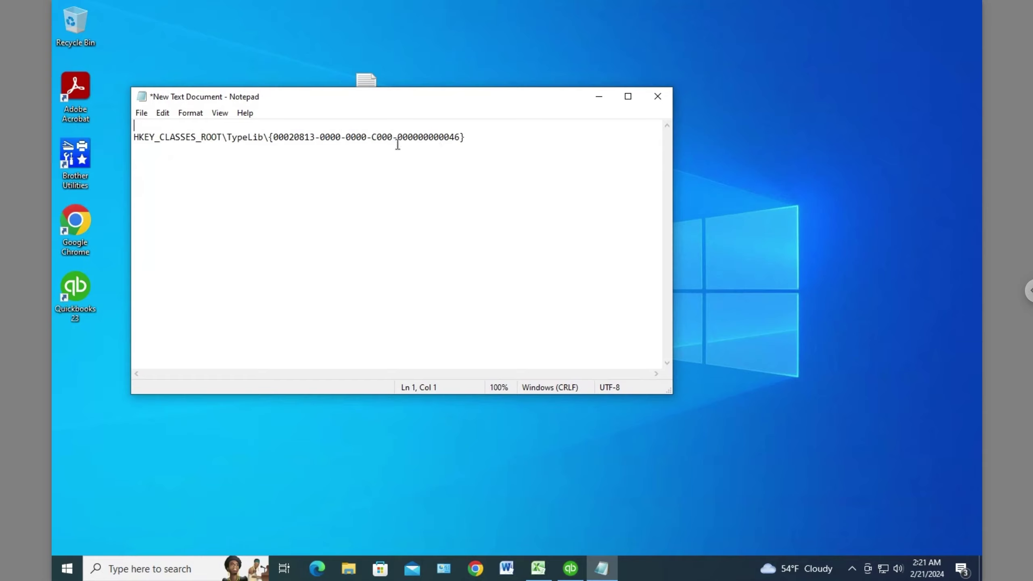
{"action": "left_click", "coordinate": [494, 135]}
{"action": "key", "text": "Return"}
{"action": "key", "text": "Return"}
{"action": "type", "text": "Delete folder ."}
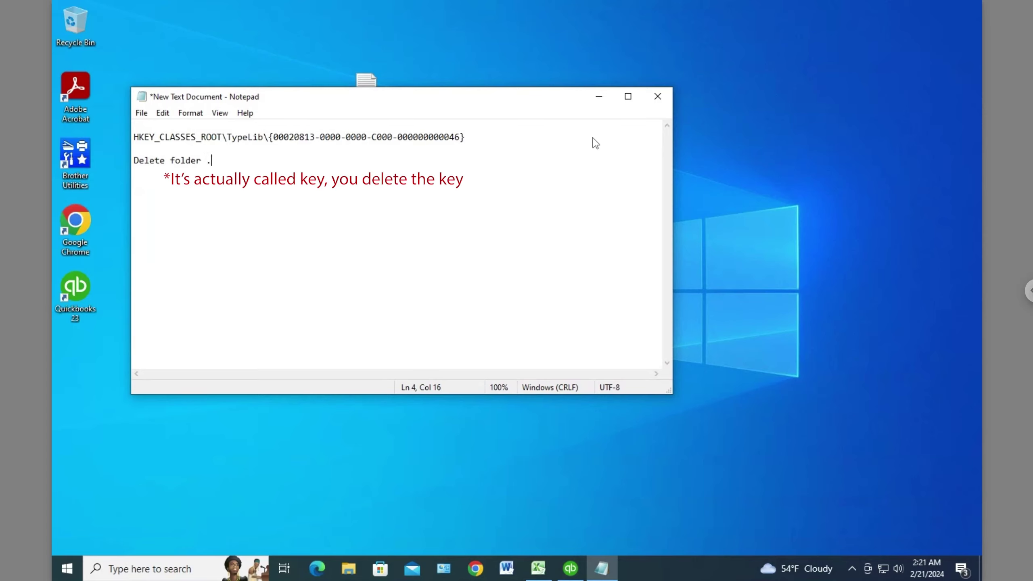
{"action": "key", "text": "BackSpace"}
{"action": "type", "text": "1.9"}
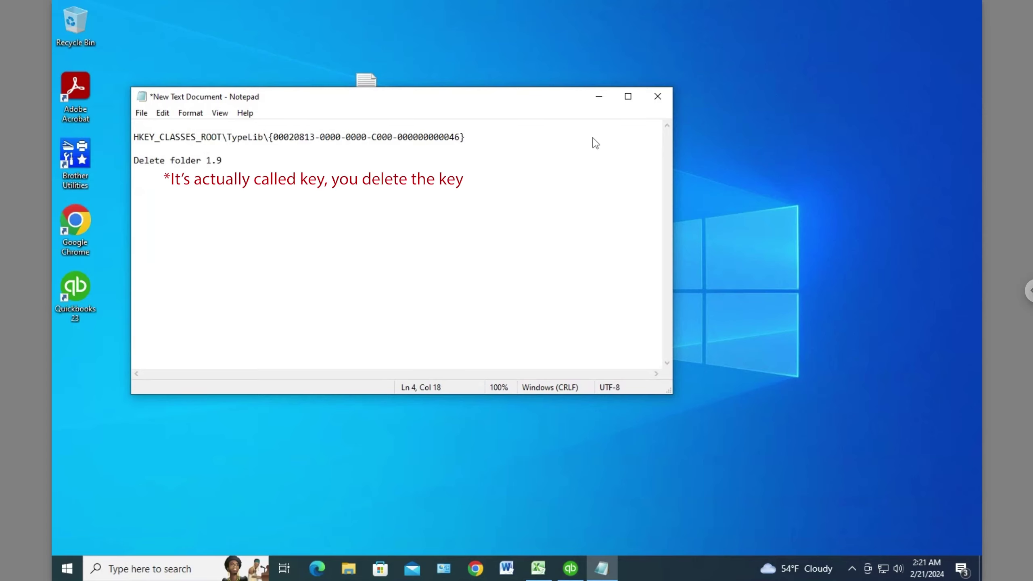